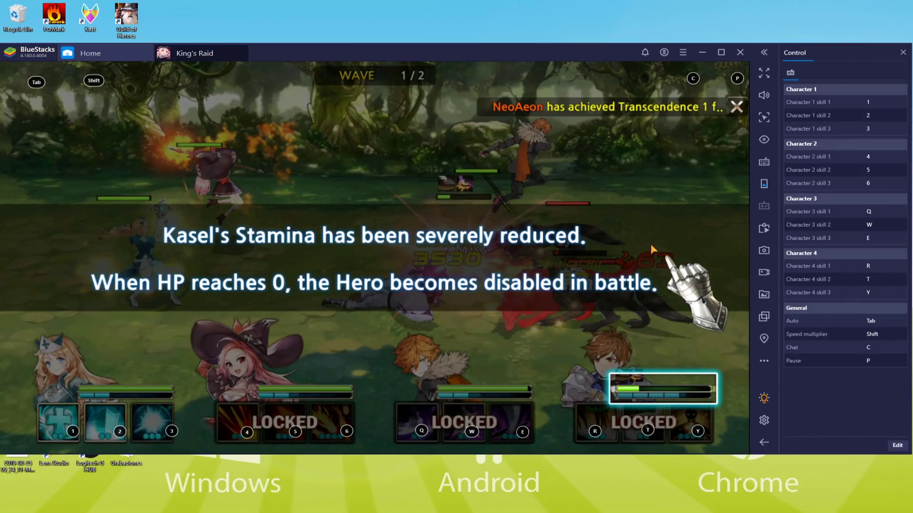
Step: Dismiss the tutorial warnings, heal with Frey's skill 1, then hit the wolf with Kasel's skill 1
click(636, 260)
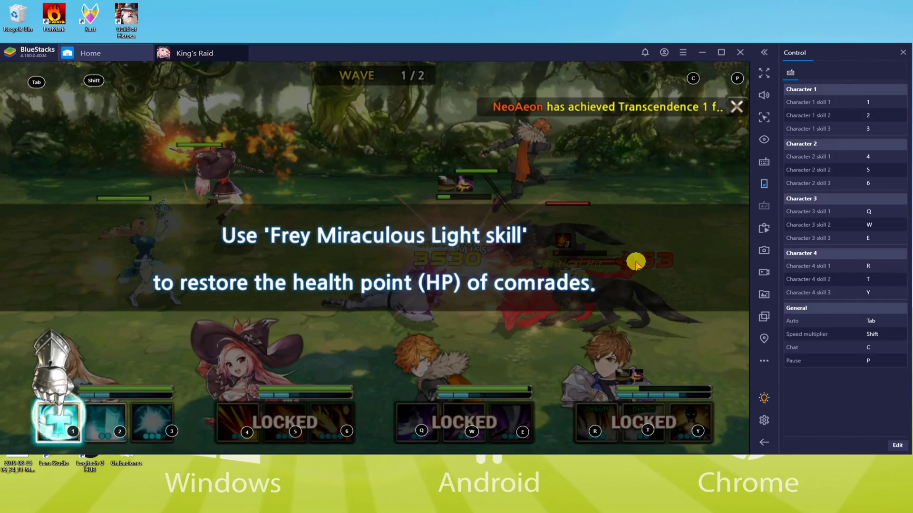
click(59, 433)
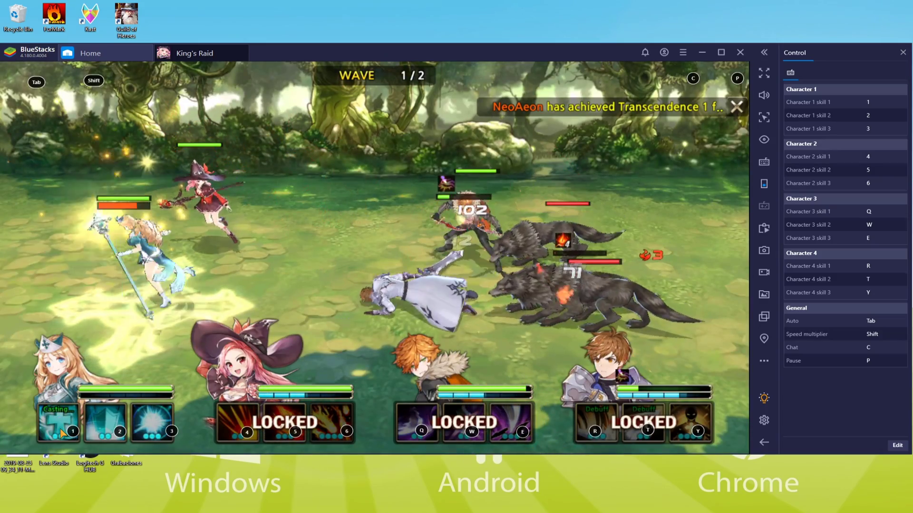
click(669, 245)
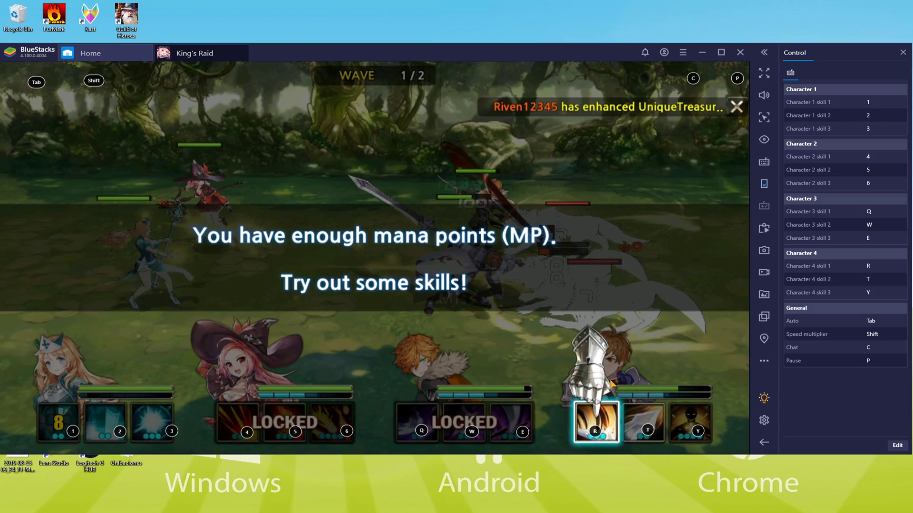
click(598, 428)
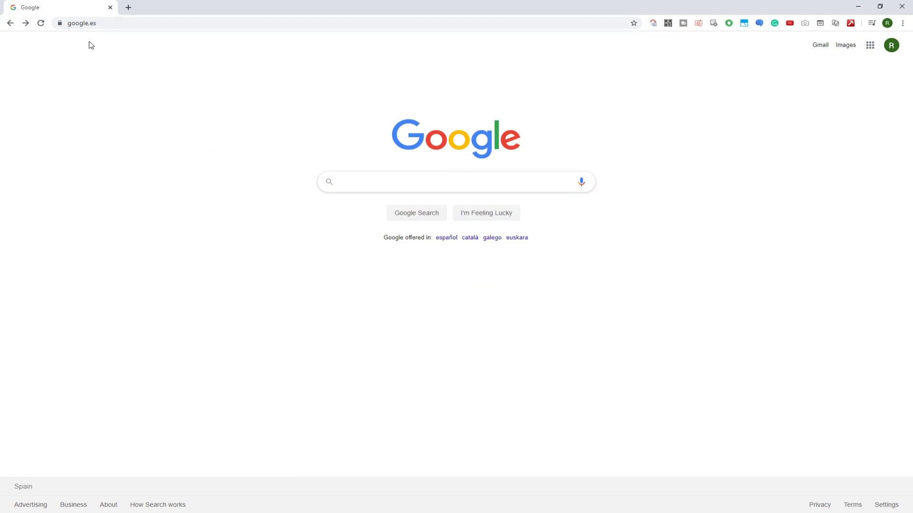
Step: Paste the bstk.me short link into Chrome's address bar and load it
click(96, 24)
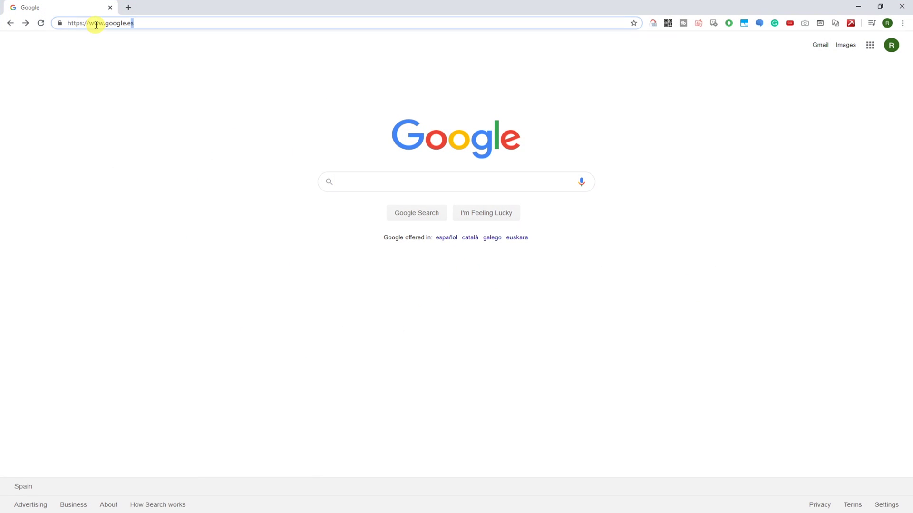
text(https://bstk.me/q6Uj7Xfzi)
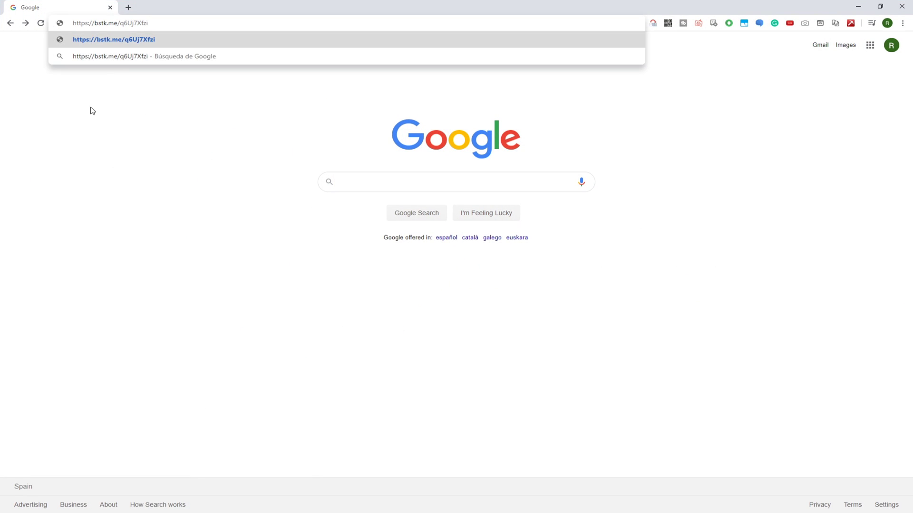
click(73, 35)
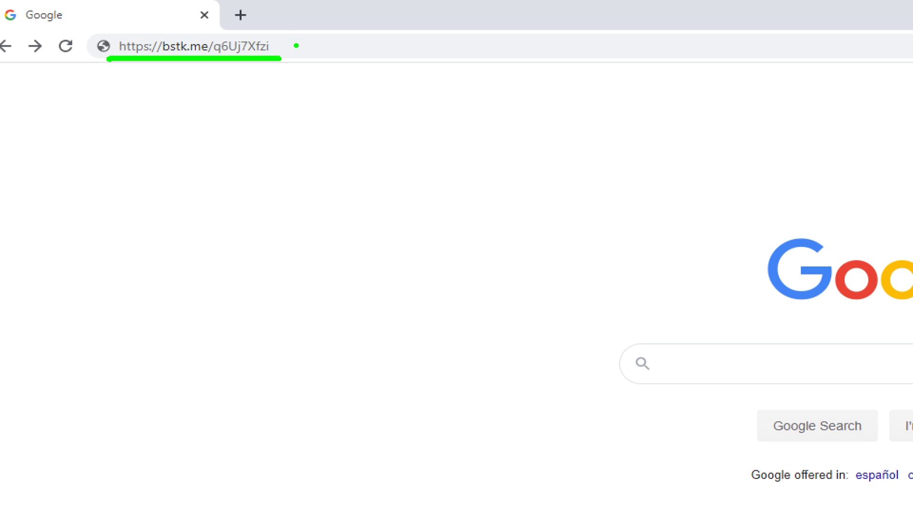
click(298, 45)
key(Return)
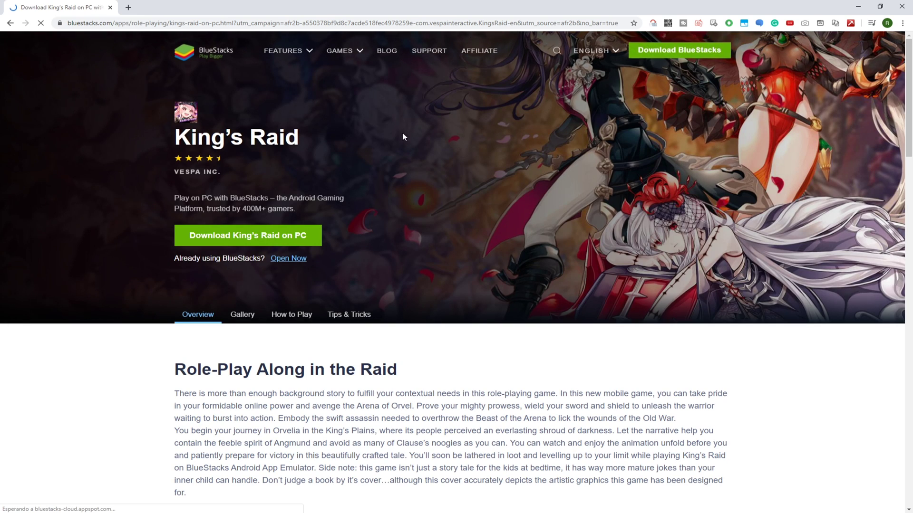
Step: Browse the King's Raid page and click 'Download King's Raid on PC' to get the installer
scroll(397, 142, down, 10)
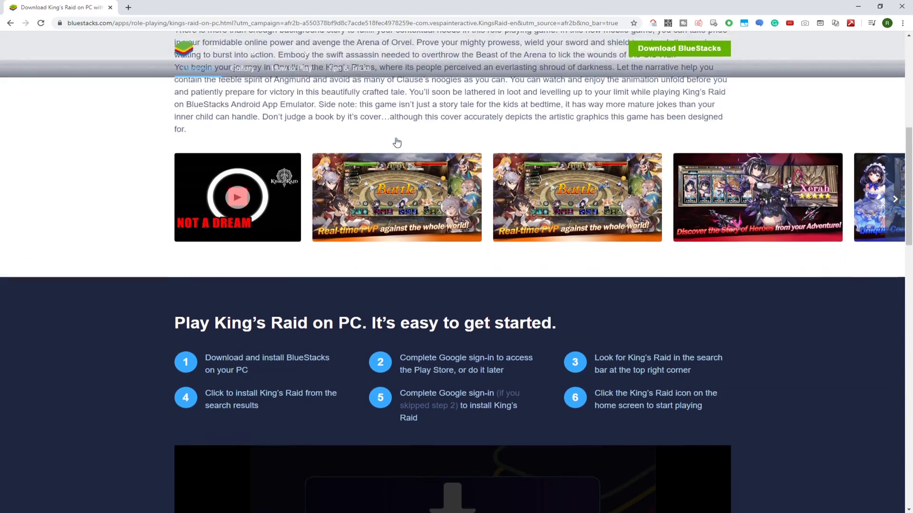
scroll(397, 142, down, 17)
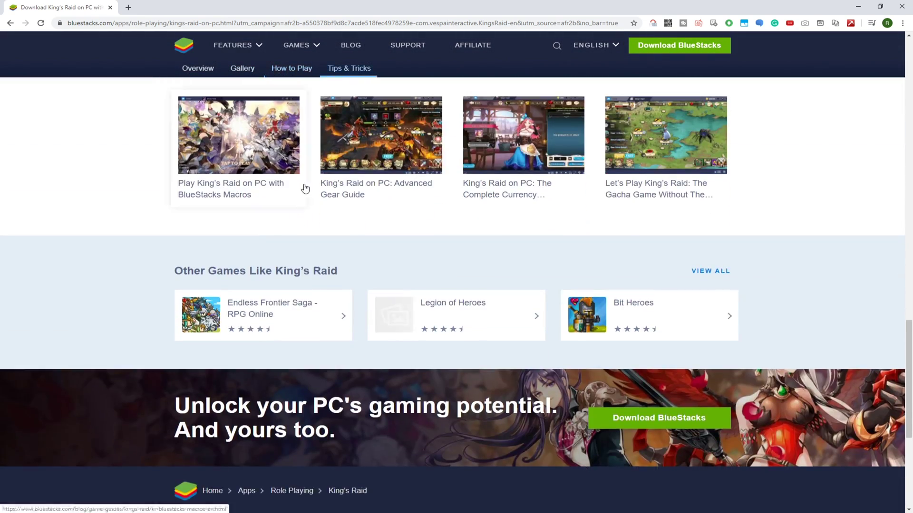
scroll(305, 188, up, 18)
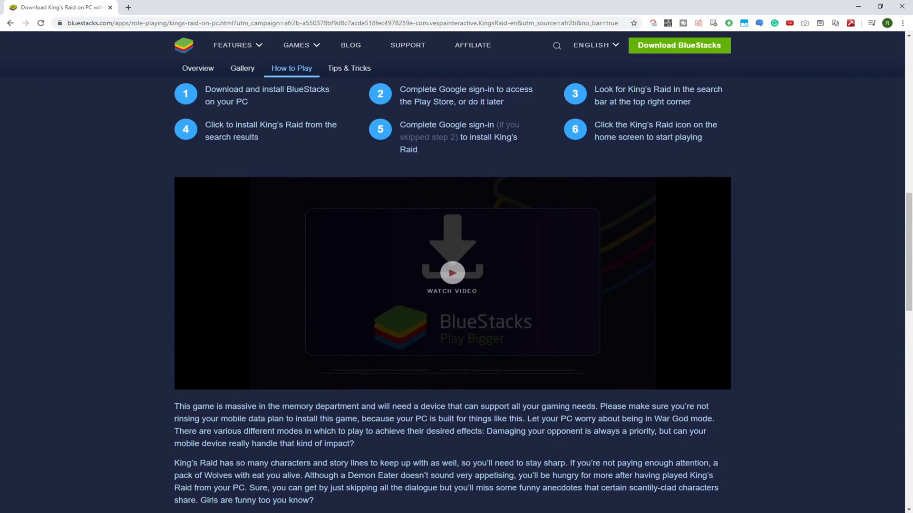
scroll(304, 188, up, 8)
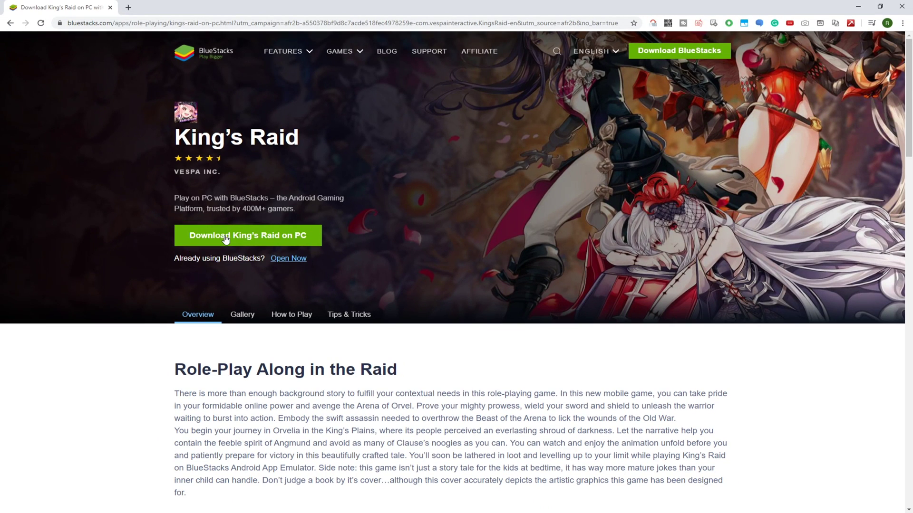
click(283, 259)
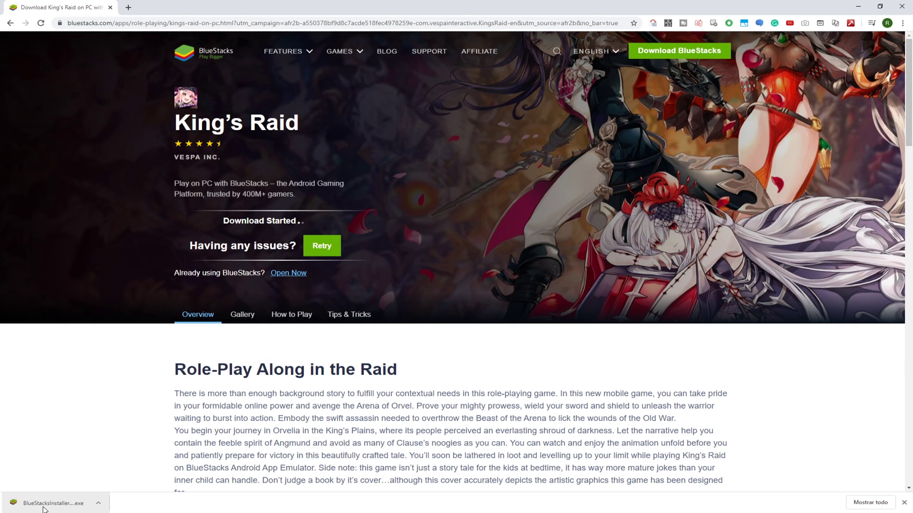
Step: Run the downloaded BlueStacks installer, review the data location, and install with default settings
click(44, 507)
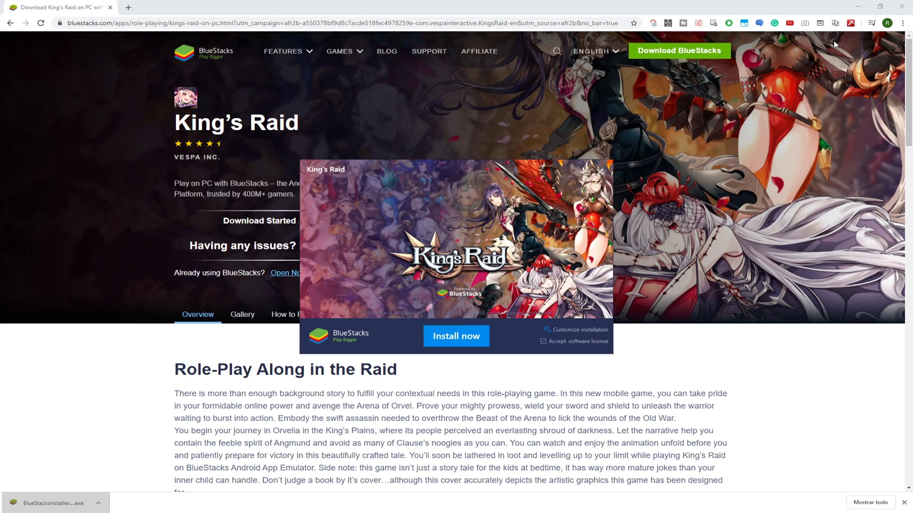
click(858, 6)
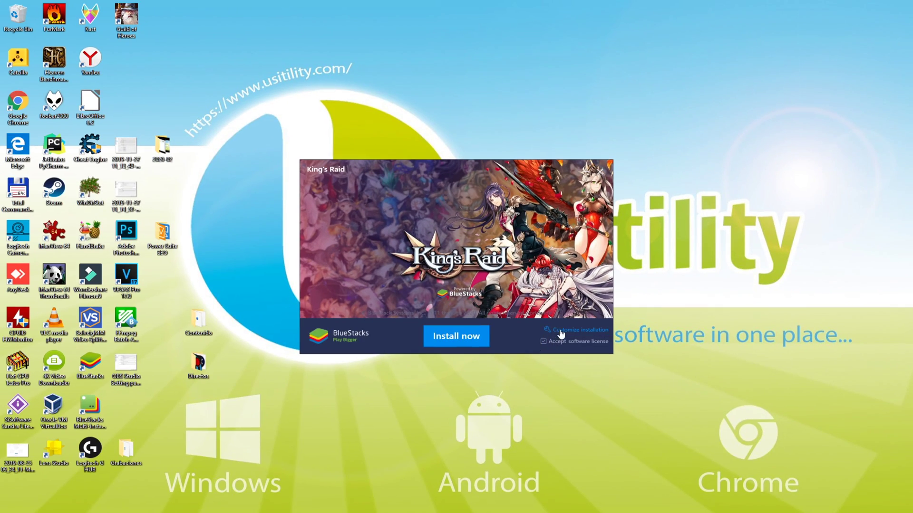
click(582, 325)
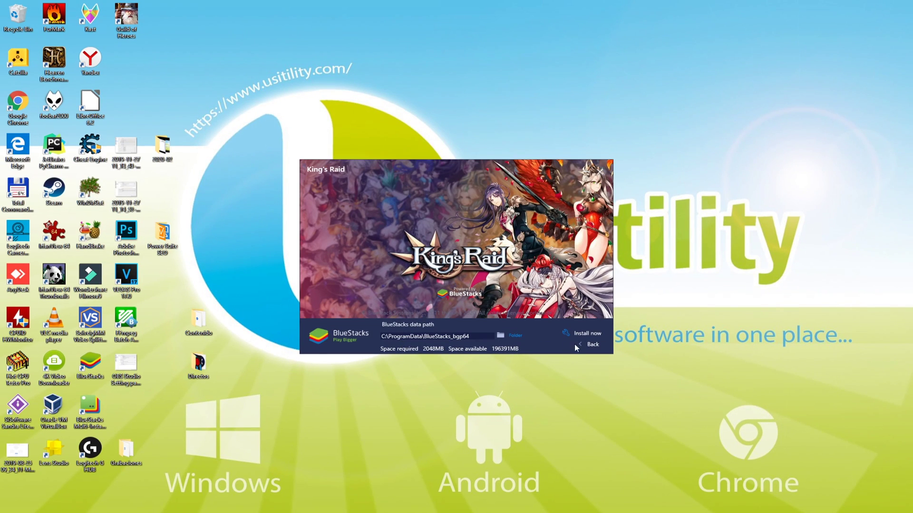
click(588, 346)
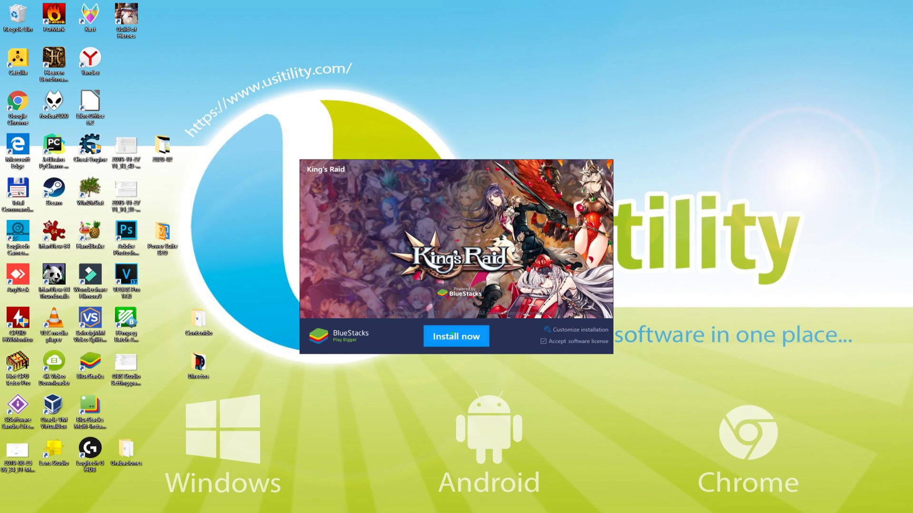
click(456, 337)
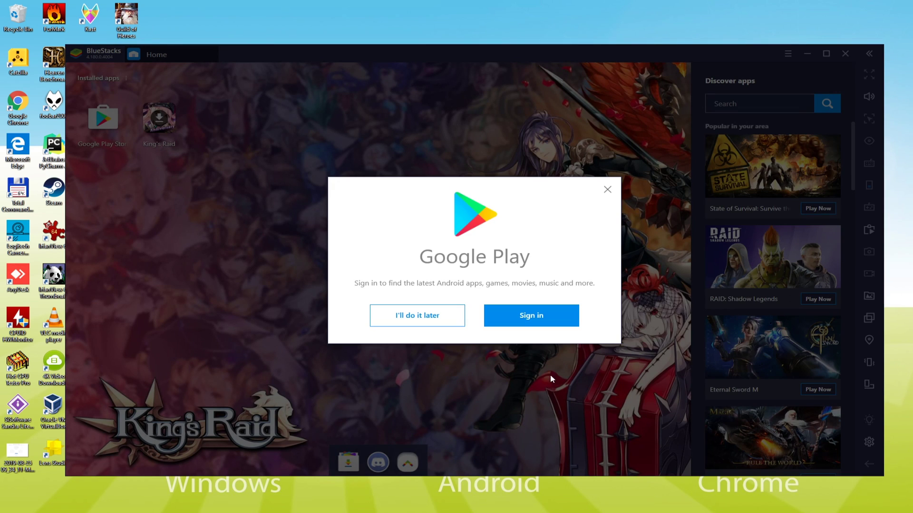
Step: Start the Google Play sign-in and enter the Google account's e-mail
click(540, 323)
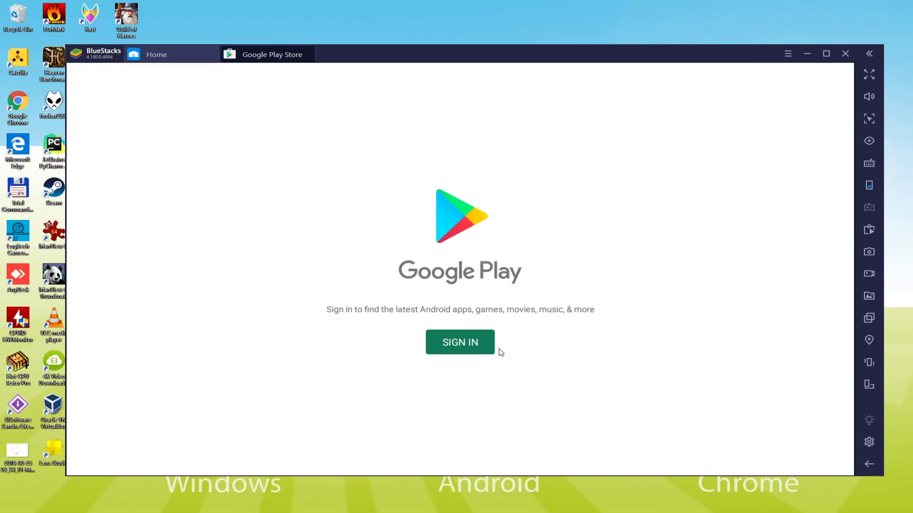
click(457, 348)
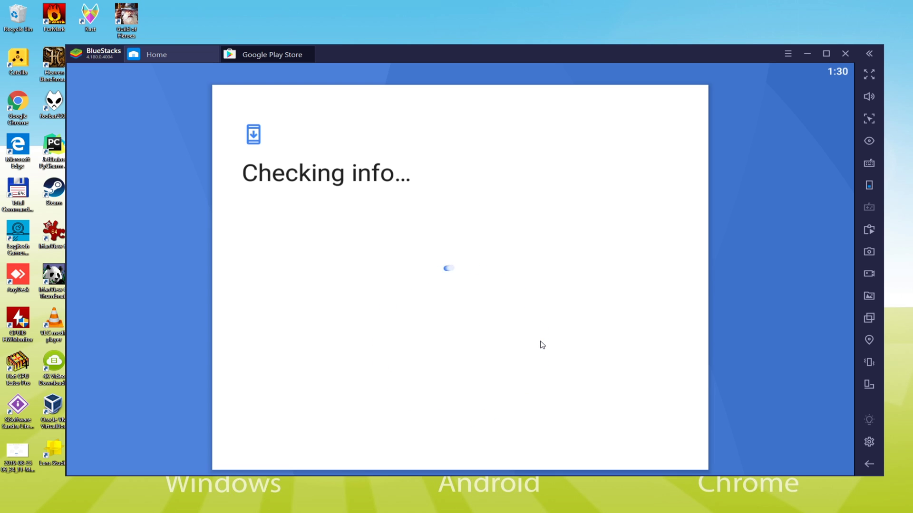
click(317, 233)
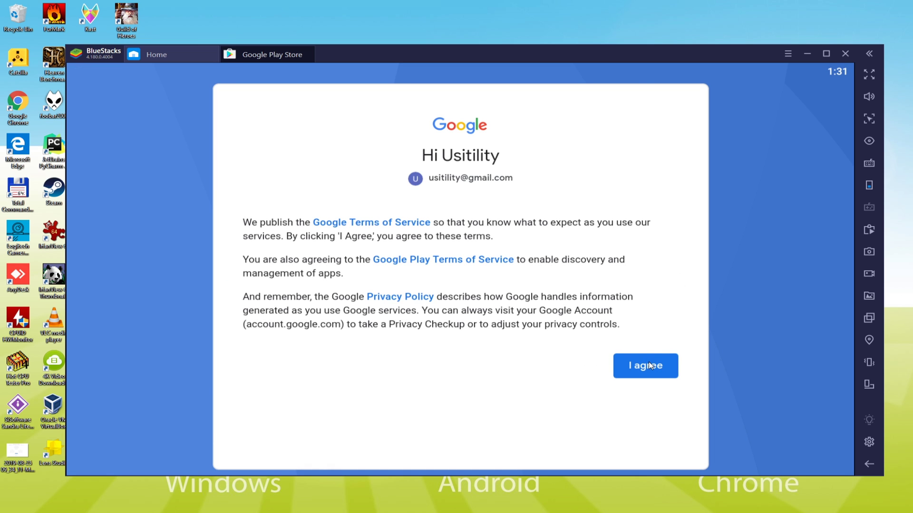
Step: Agree to Google's terms, switch off Google Drive backup and accept Google services
click(649, 366)
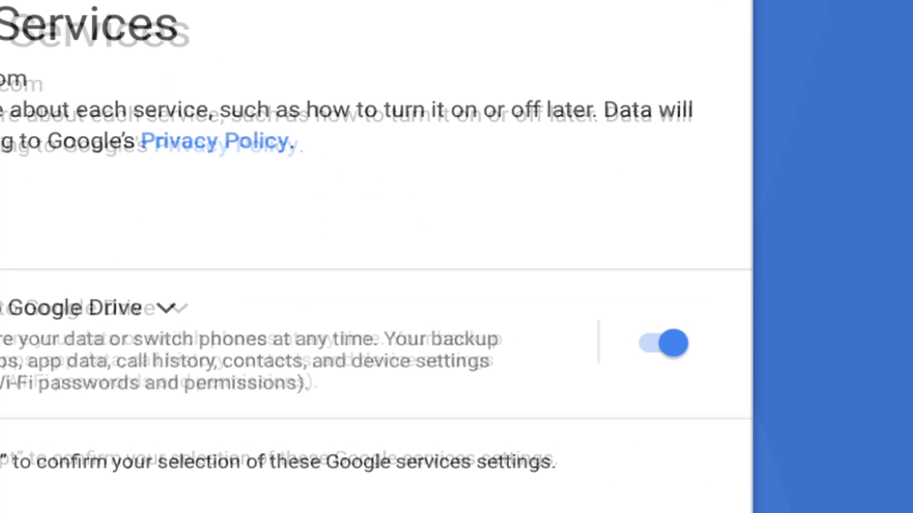
mouse_move(671, 319)
mouse_down()
mouse_move(687, 330)
mouse_move(654, 315)
mouse_up()
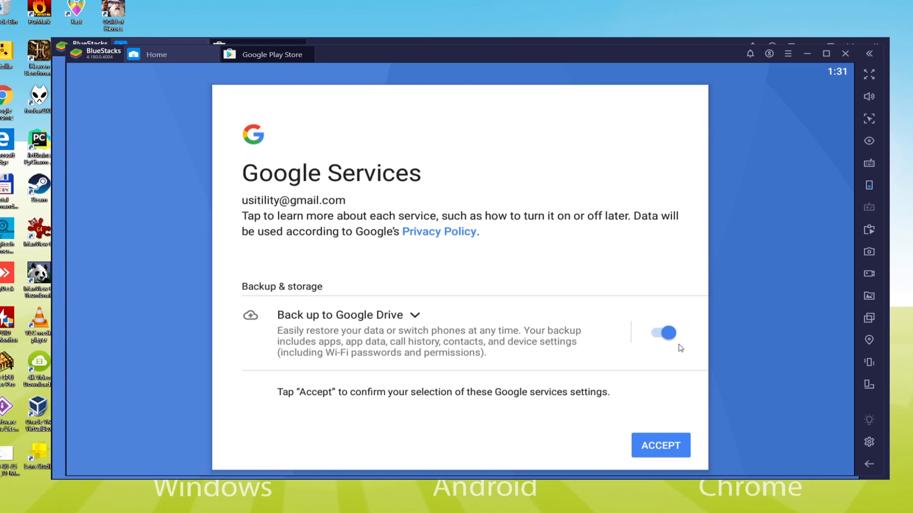
click(665, 342)
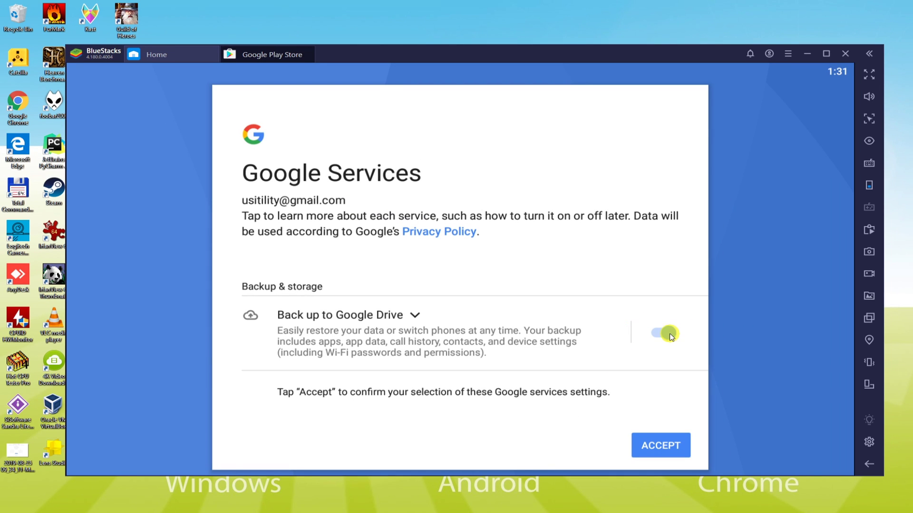
click(660, 446)
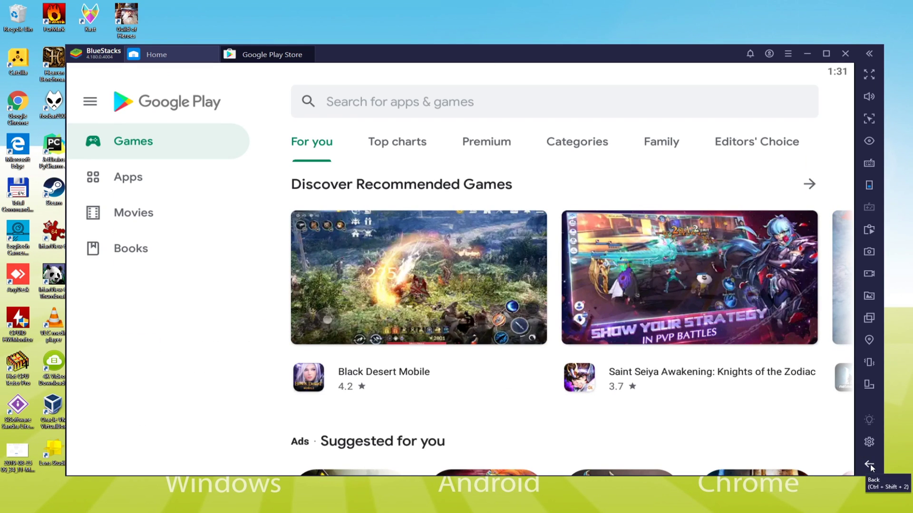
Step: Return to the BlueStacks home screen and open King's Raid's Google Play listing from Installed apps
click(870, 464)
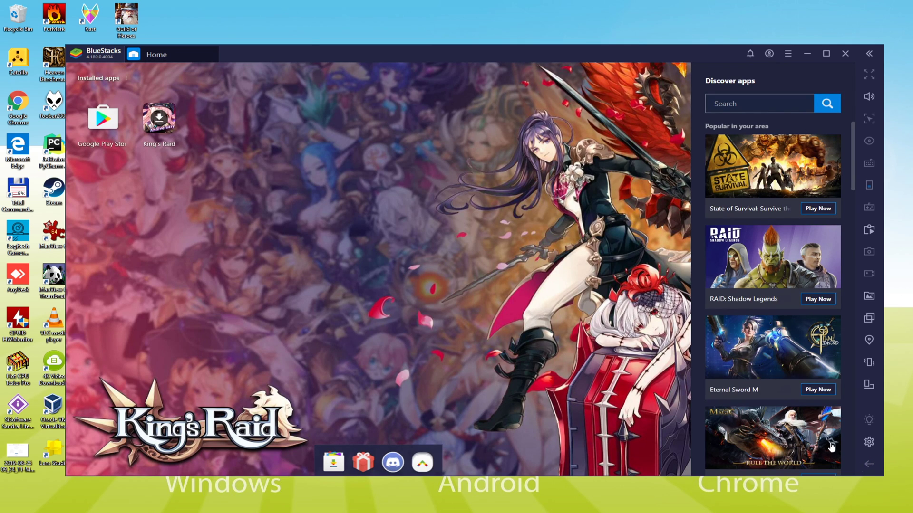
drag(271, 57, 395, 55)
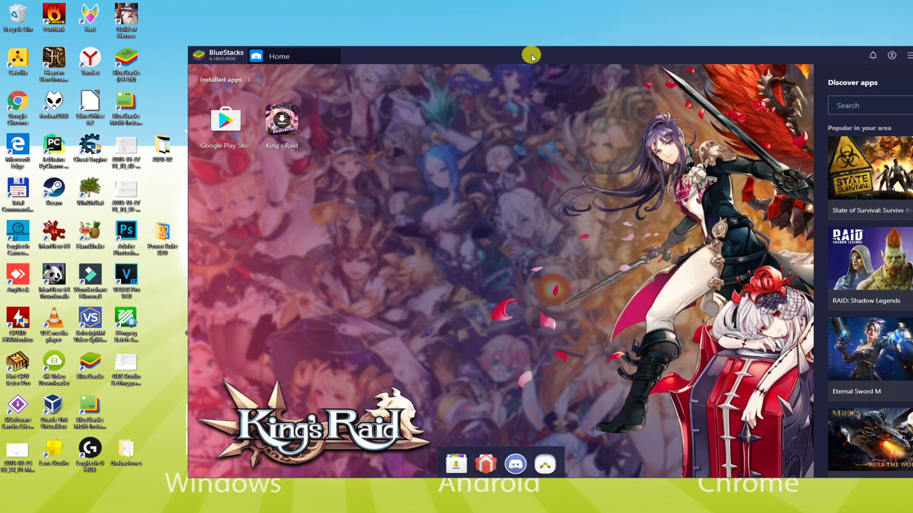
drag(531, 57, 418, 55)
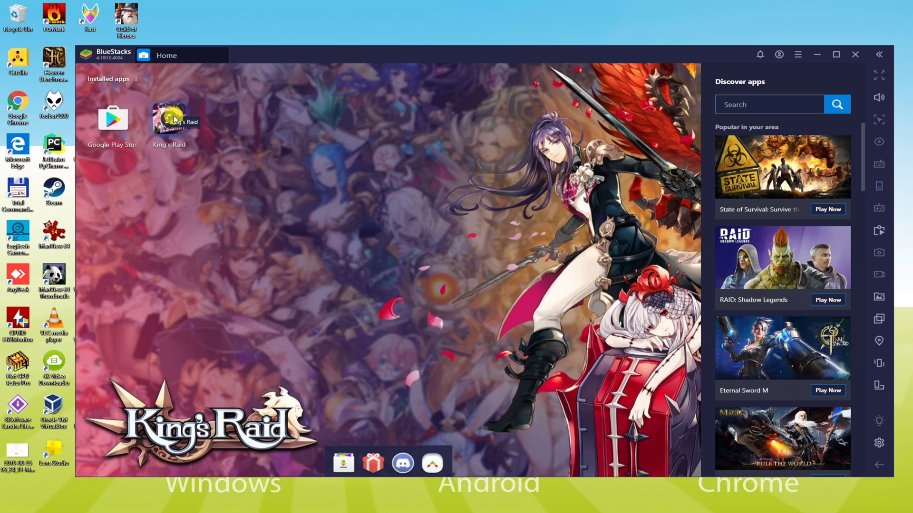
click(174, 119)
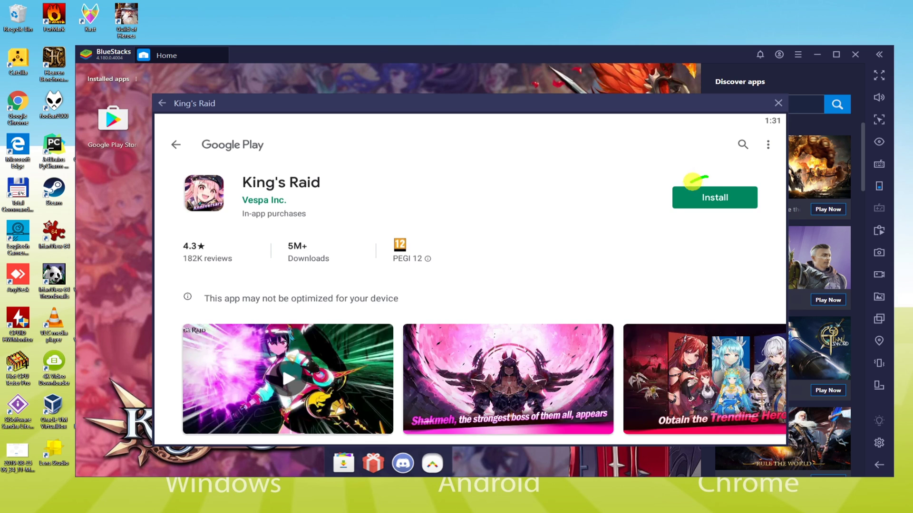
Step: Install King's Raid from Google Play, then close its store page
click(708, 200)
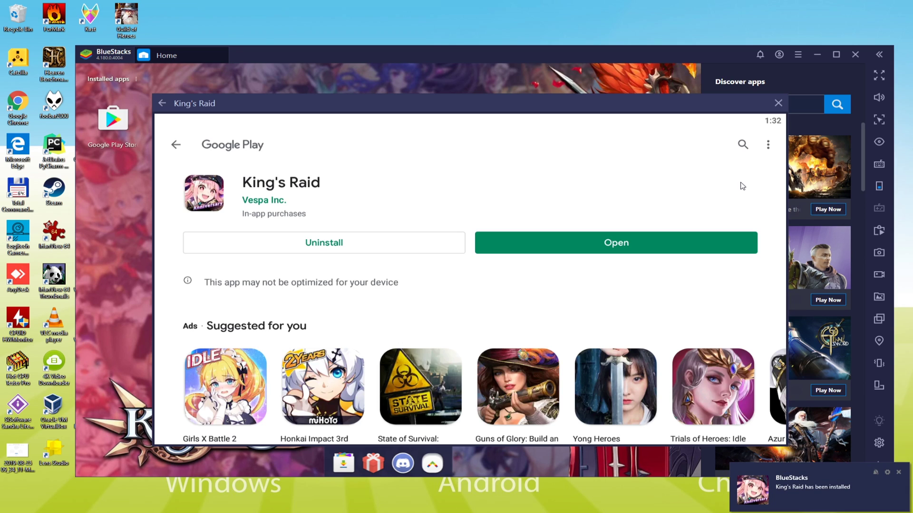
click(777, 103)
drag(392, 54, 526, 51)
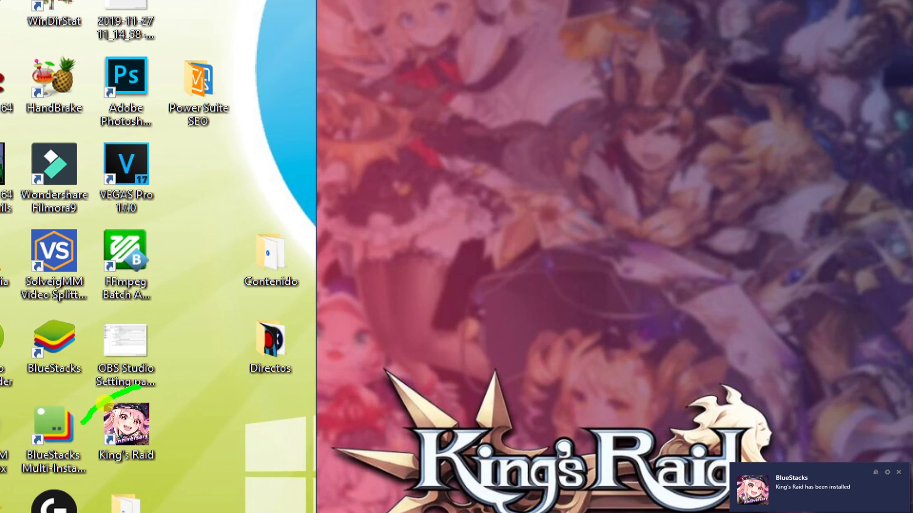
mouse_move(103, 404)
mouse_down()
mouse_move(185, 432)
mouse_move(122, 390)
mouse_up()
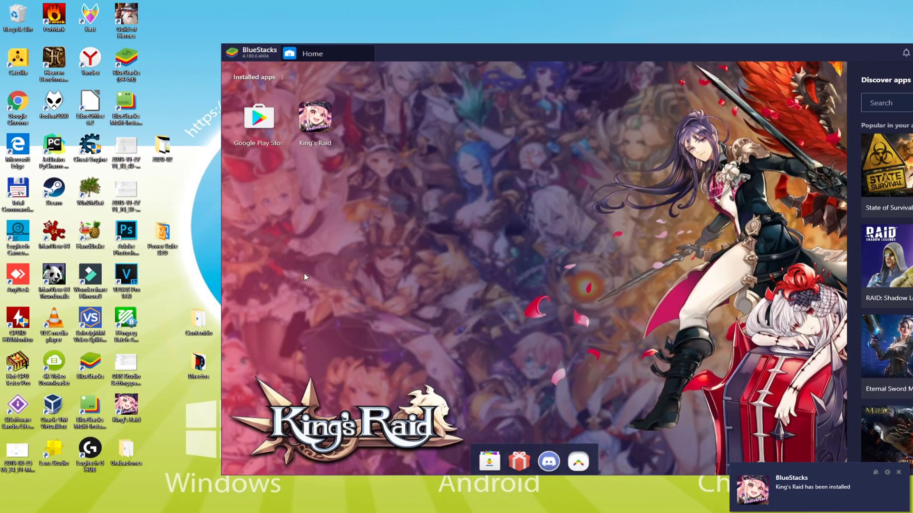
drag(454, 55, 317, 50)
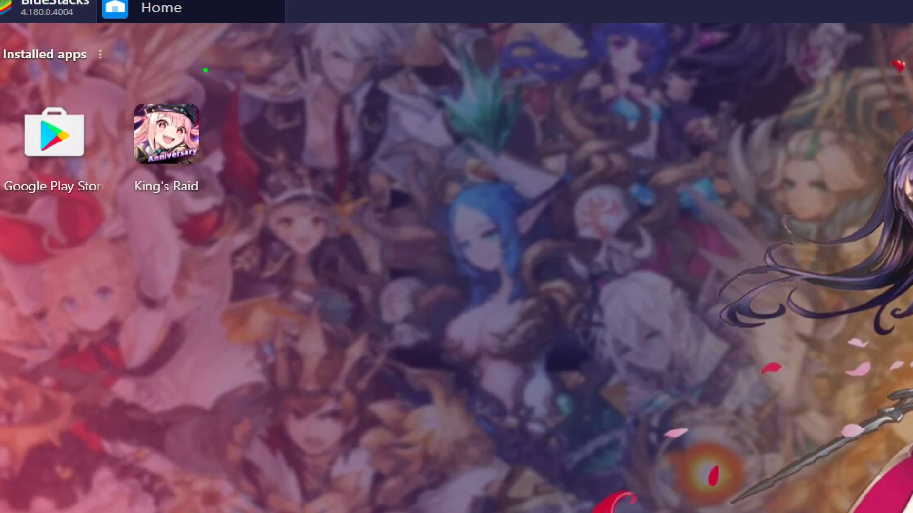
drag(210, 93, 212, 98)
Step: Launch King's Raid, agree to the service terms and privacy policy, and confirm with OK
click(179, 146)
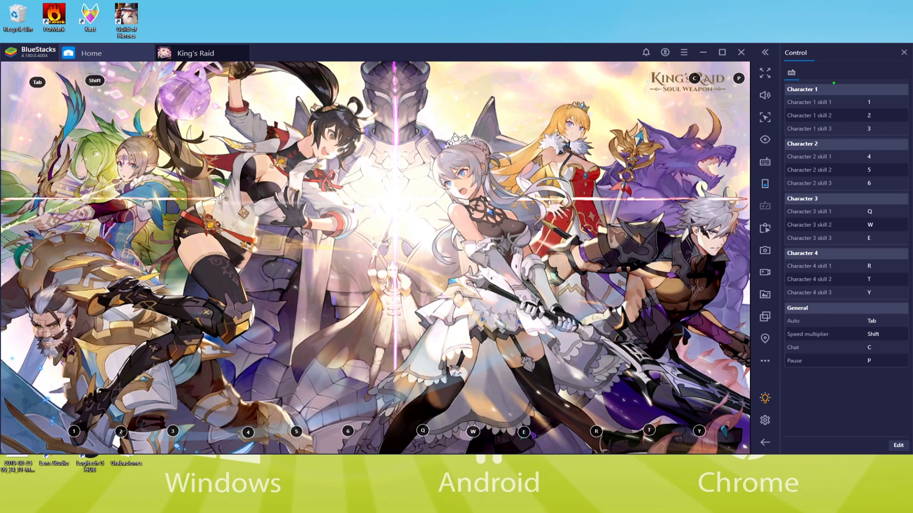
mouse_move(829, 42)
mouse_down()
mouse_move(777, 62)
mouse_move(754, 279)
mouse_move(905, 138)
mouse_move(818, 40)
mouse_up()
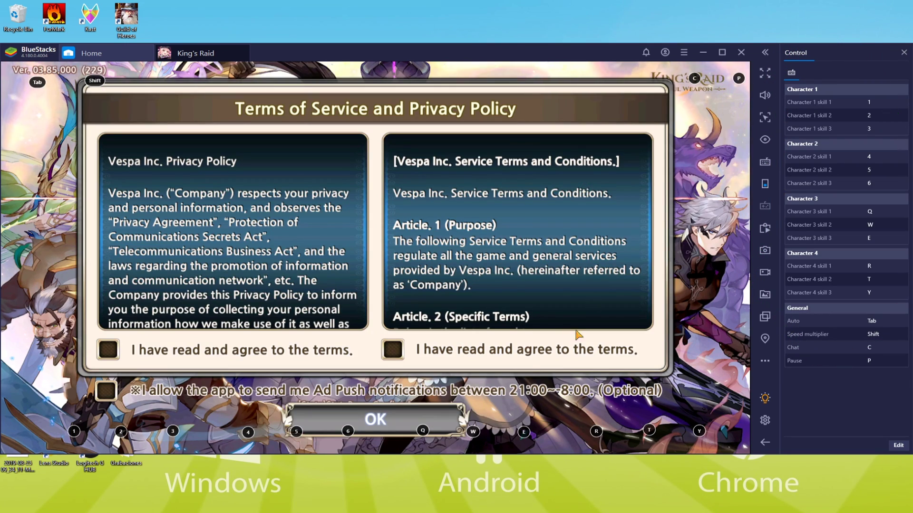
click(392, 350)
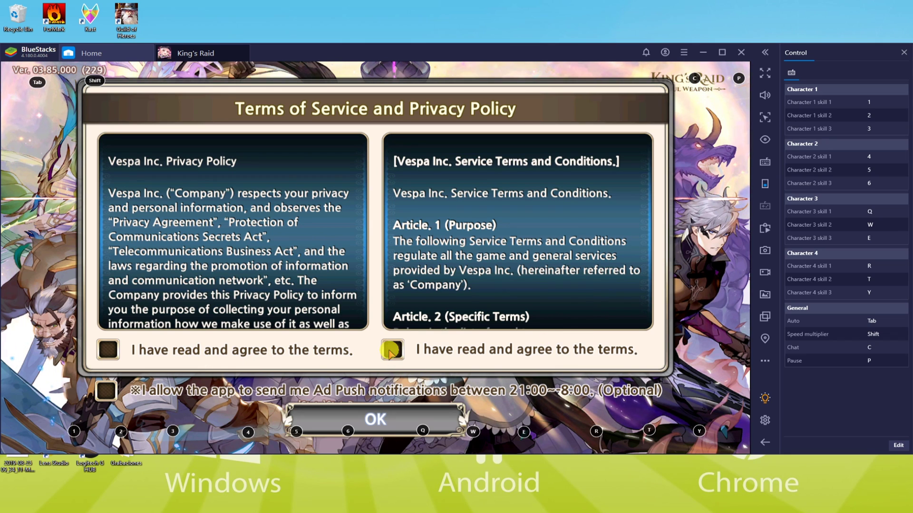
click(108, 350)
click(373, 418)
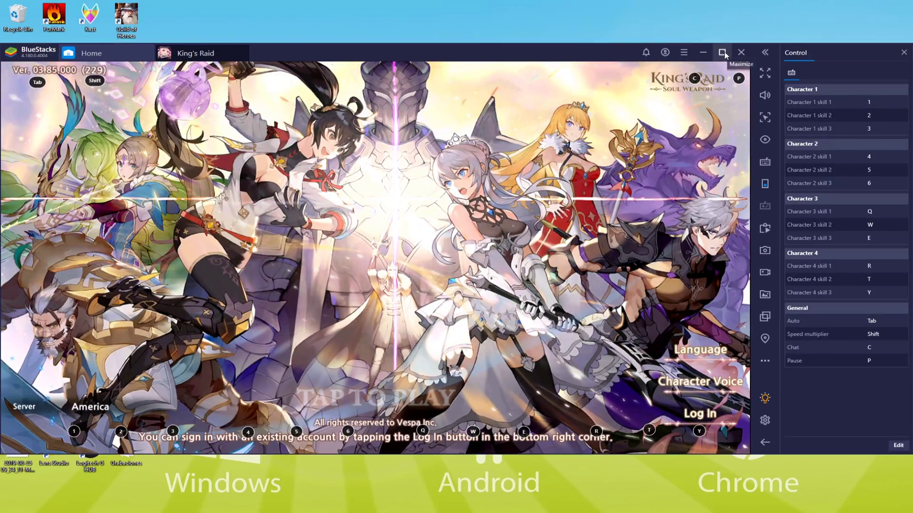
click(721, 78)
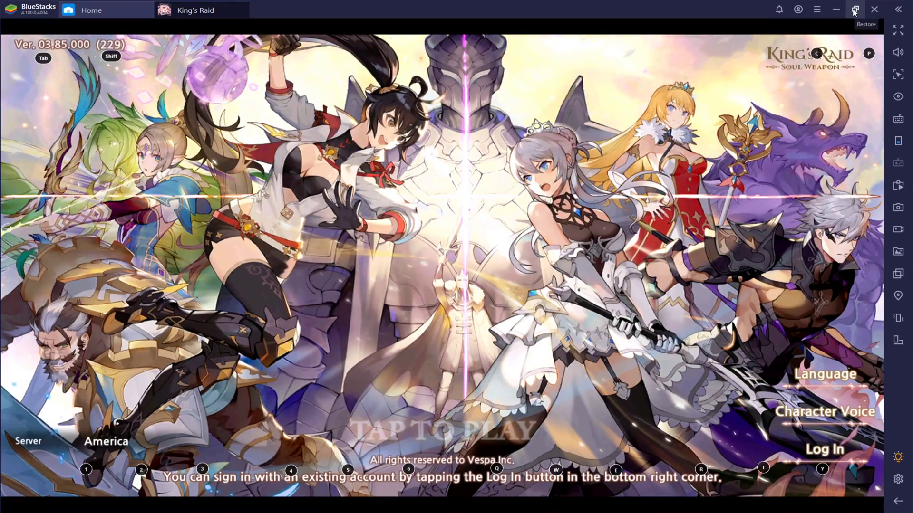
click(854, 10)
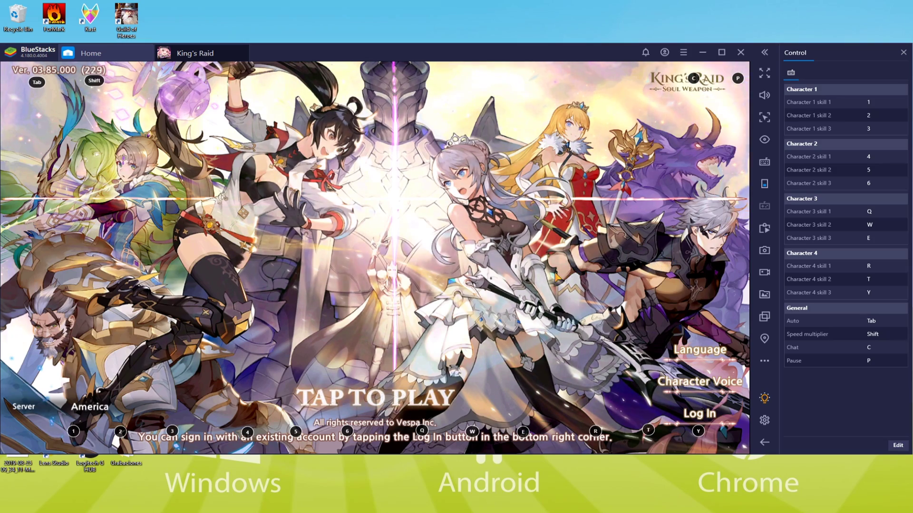
Step: Tap to play, log in as a guest, and toggle full screen on and off with F11
click(402, 362)
click(372, 273)
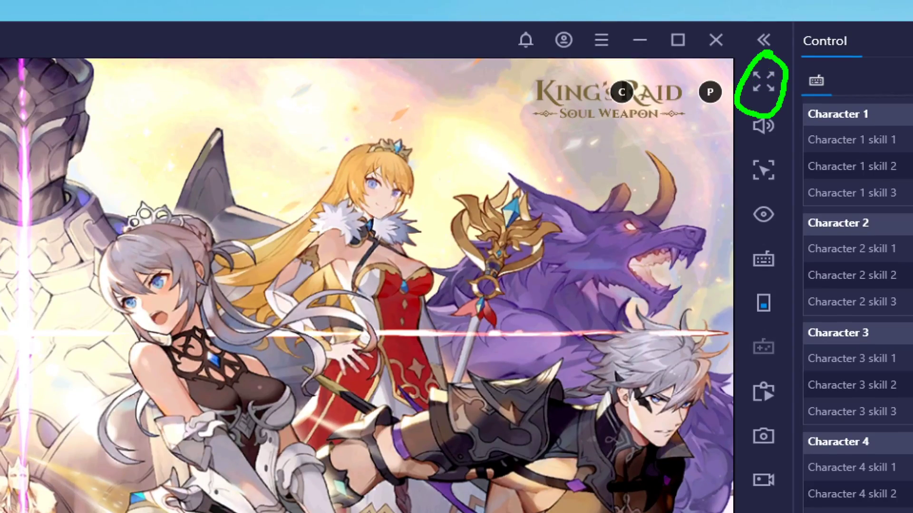
key(F11)
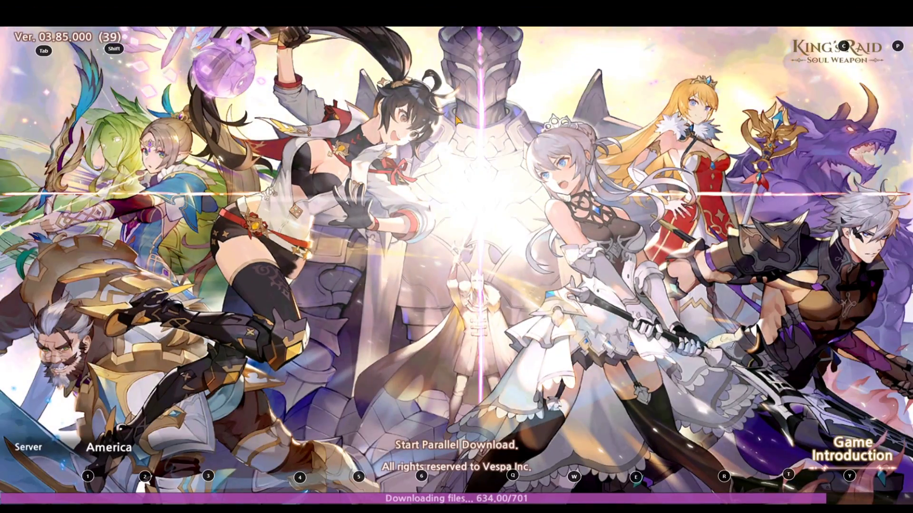
key(F11)
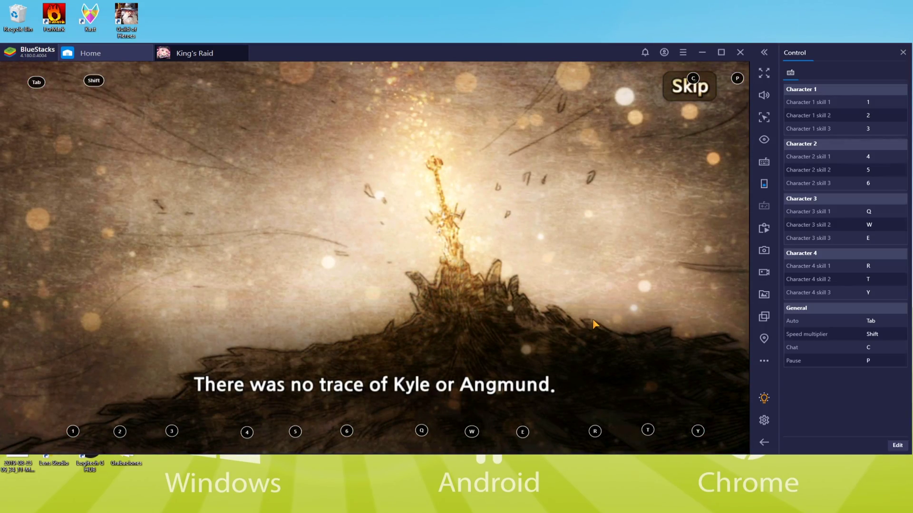
Step: Click through the intro cinematic, opening and closing the emulator settings along the way
click(593, 322)
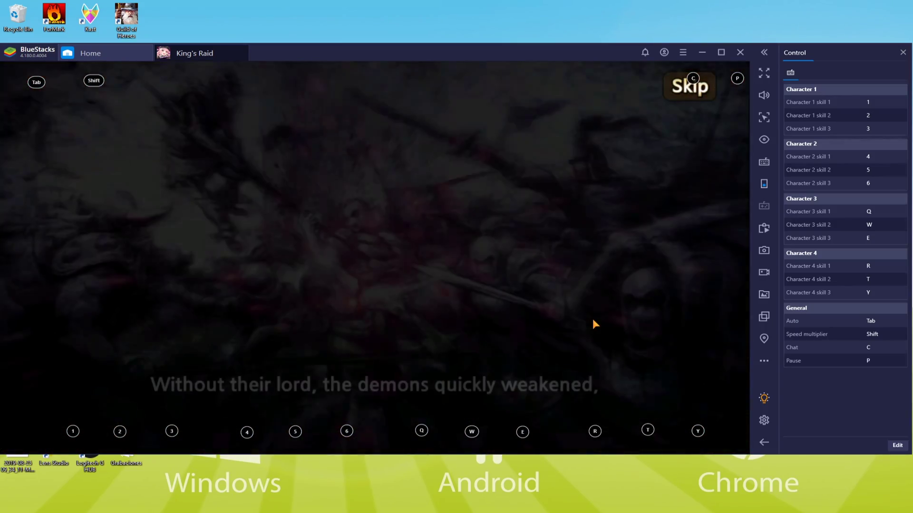
click(592, 322)
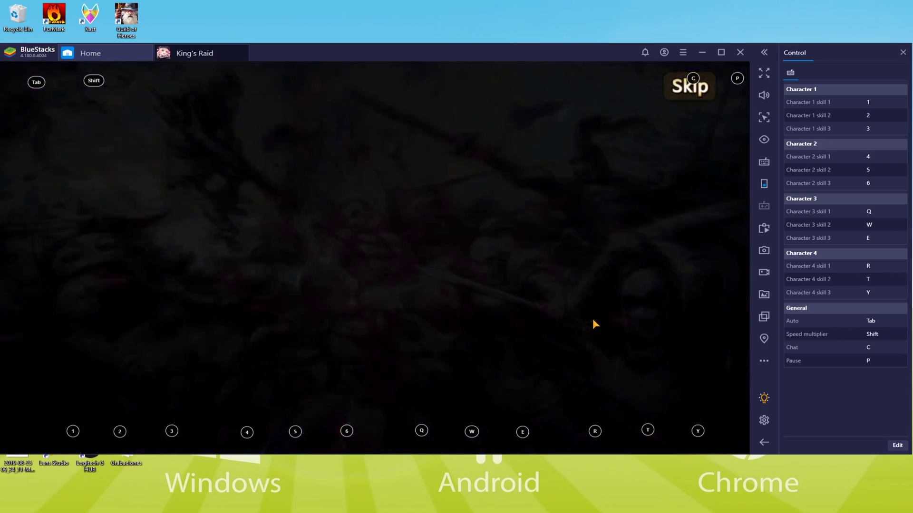
click(593, 320)
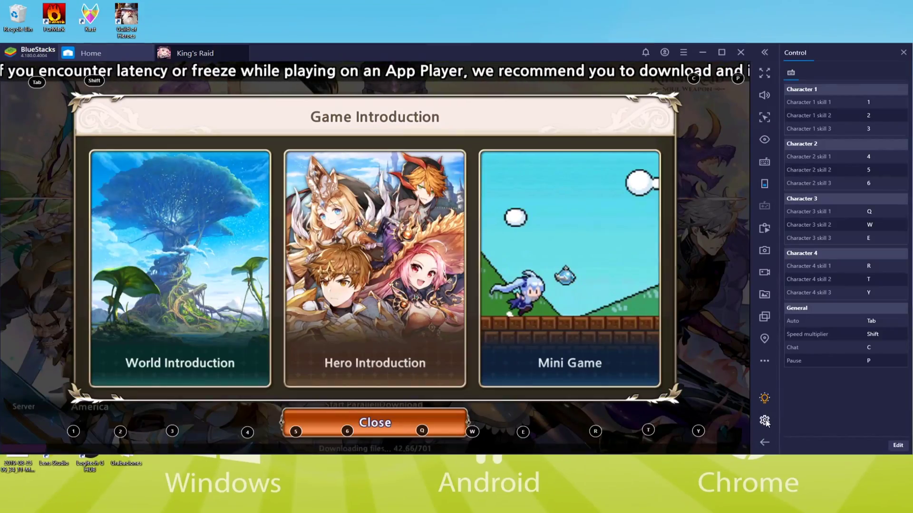
click(761, 429)
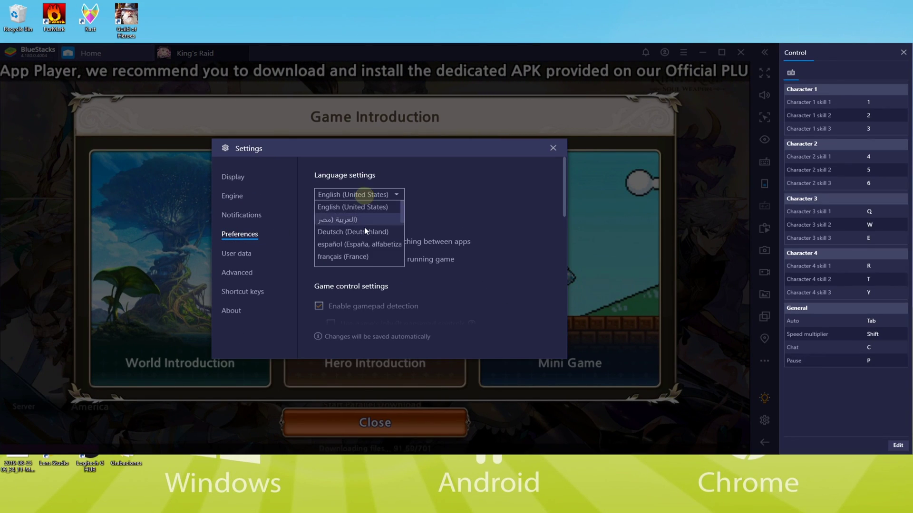
click(553, 148)
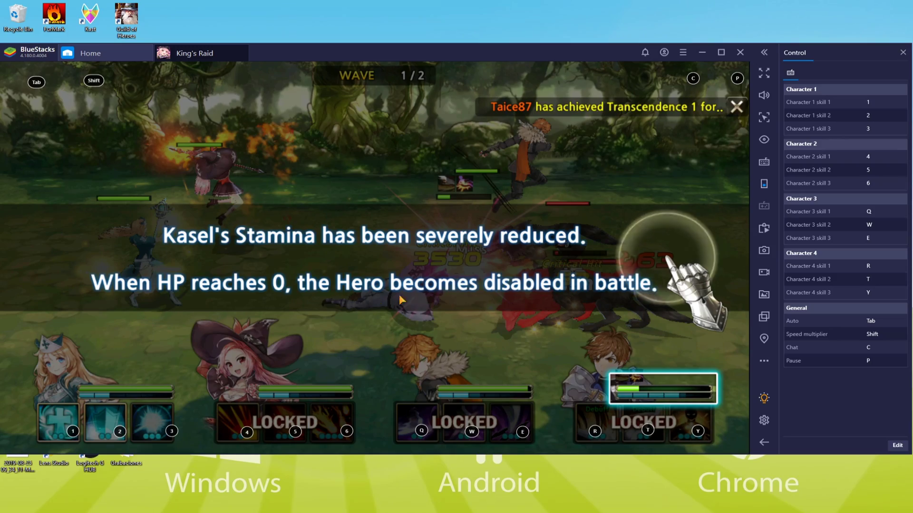
Step: Past the stamina warning and mana hint, cast Frey's Miraculous Light heal, then Kasel's first skill on the enemies
click(635, 262)
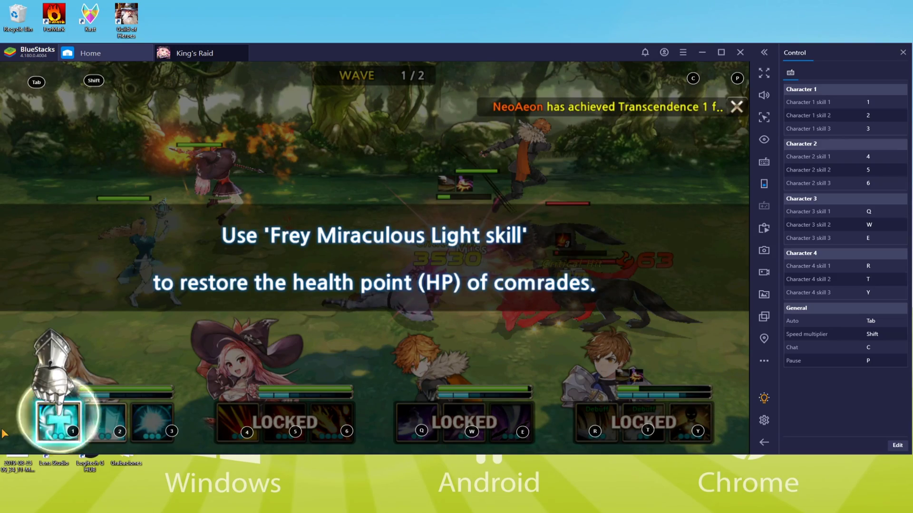
click(60, 432)
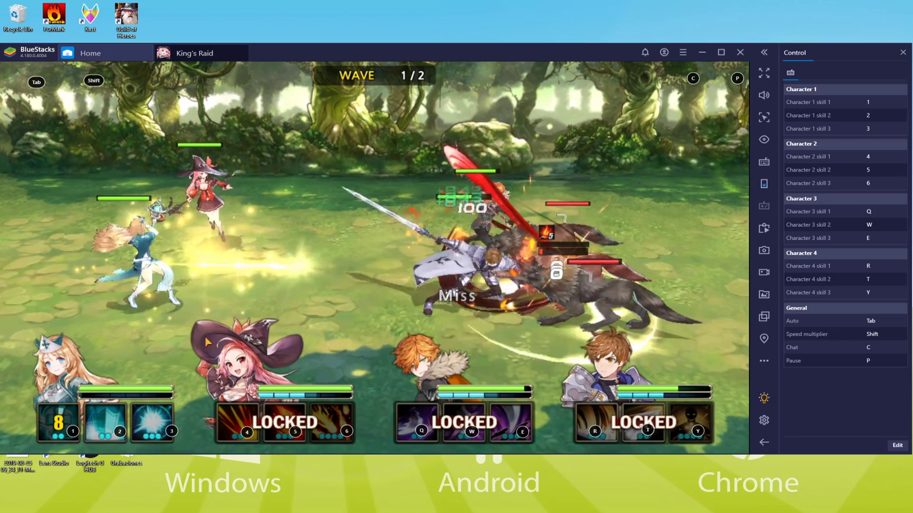
click(638, 259)
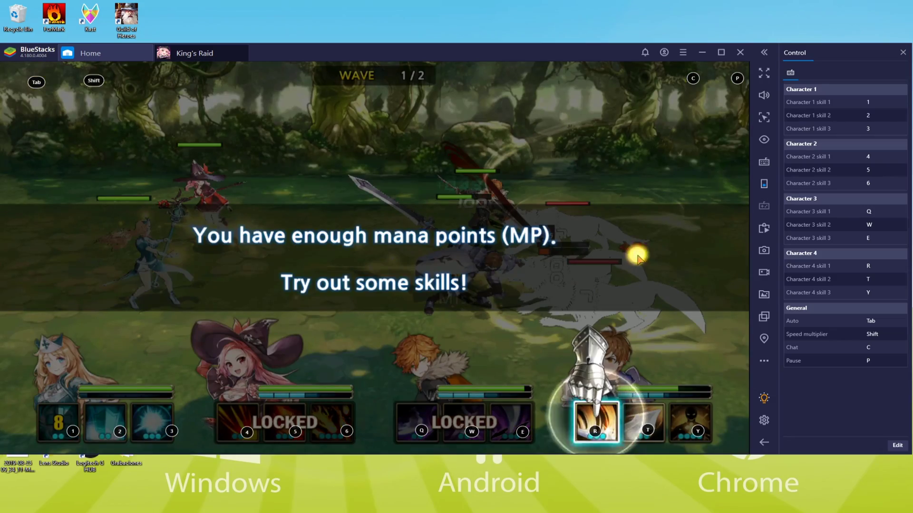
click(597, 428)
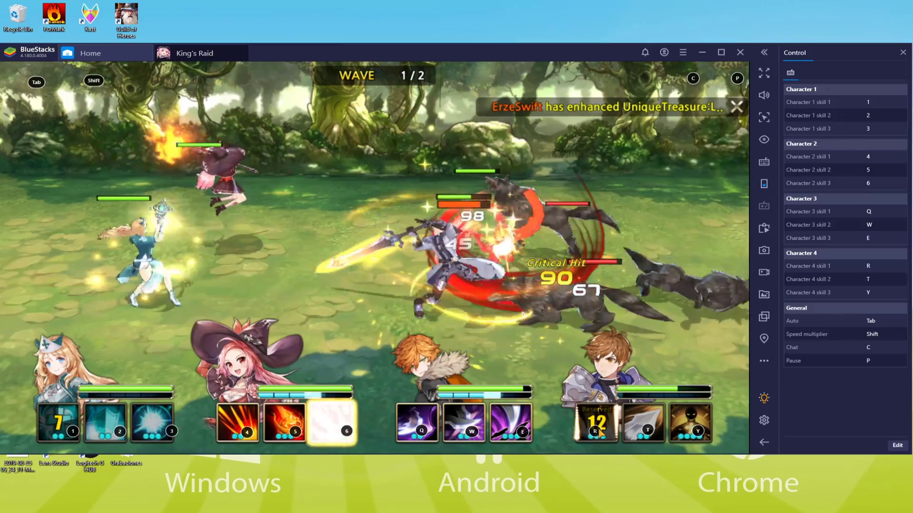